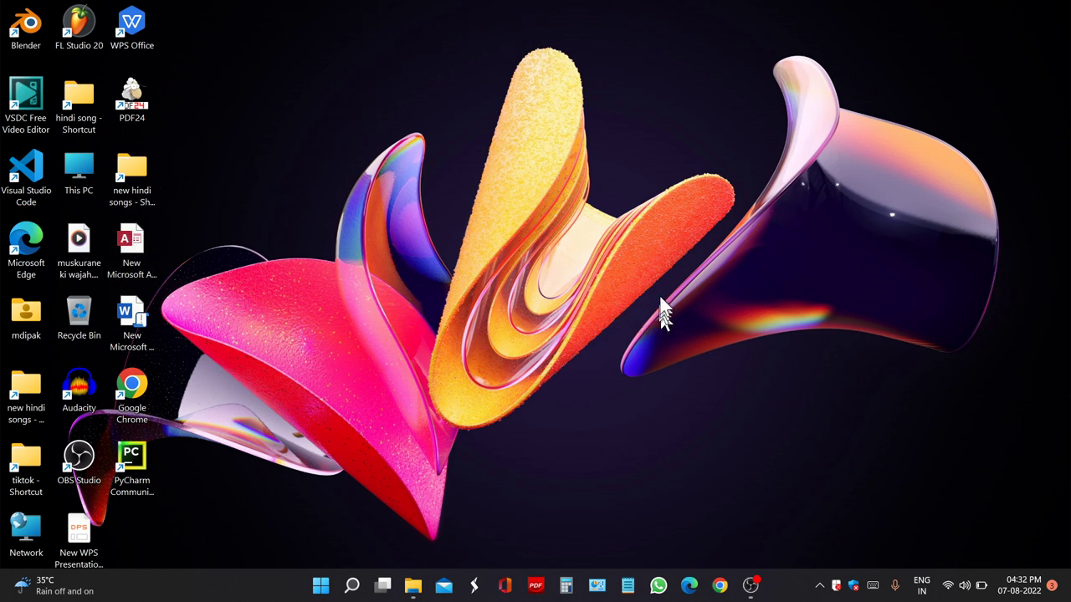
Open the records folder on the DATA (D:) drive
double_click(79, 177)
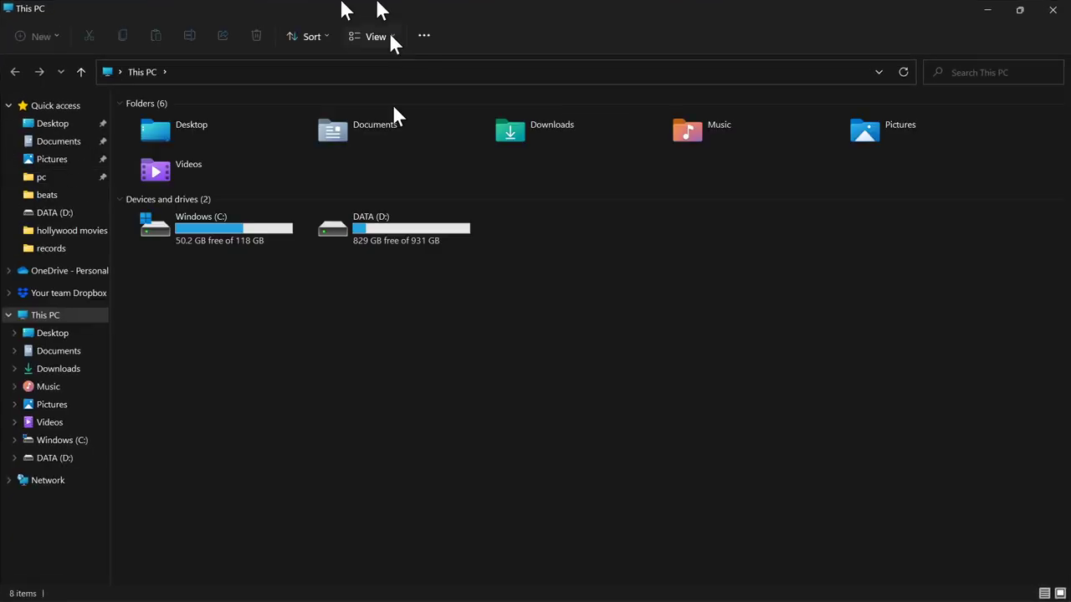
double_click(415, 242)
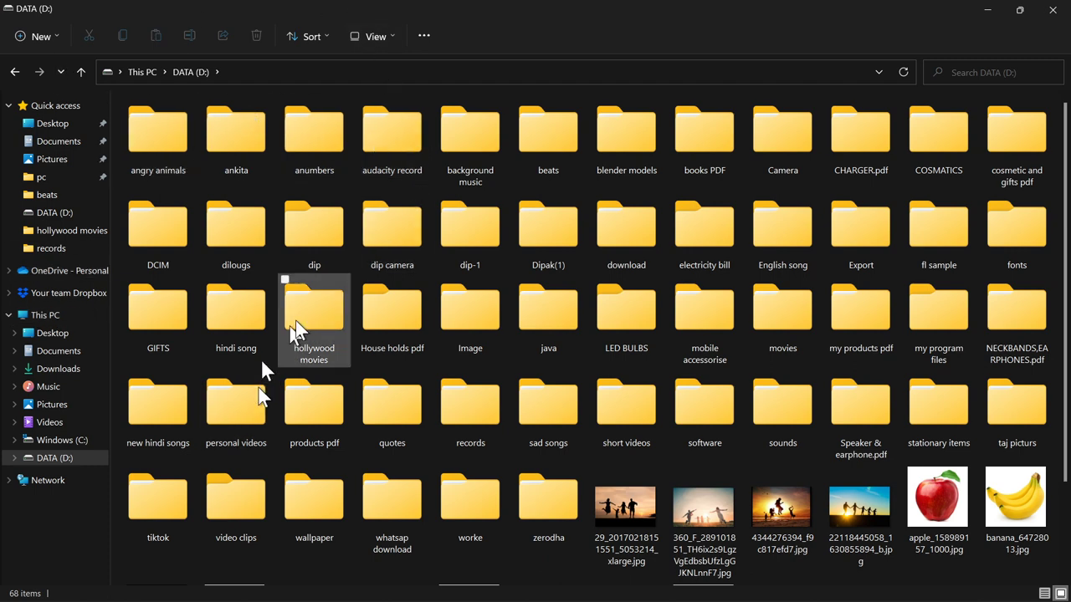
double_click(474, 418)
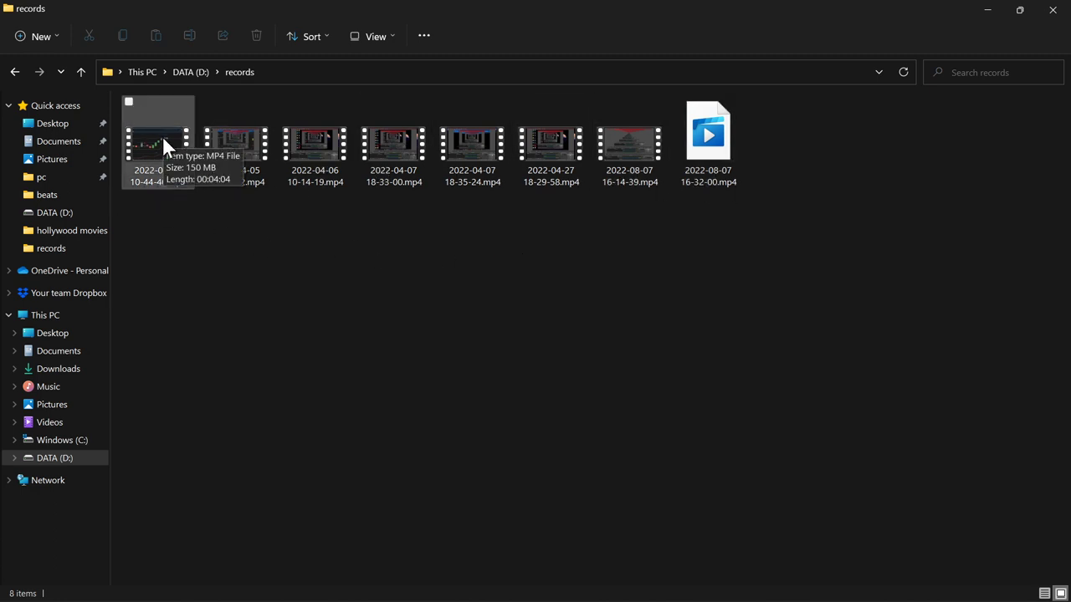
key("ctrl+a")
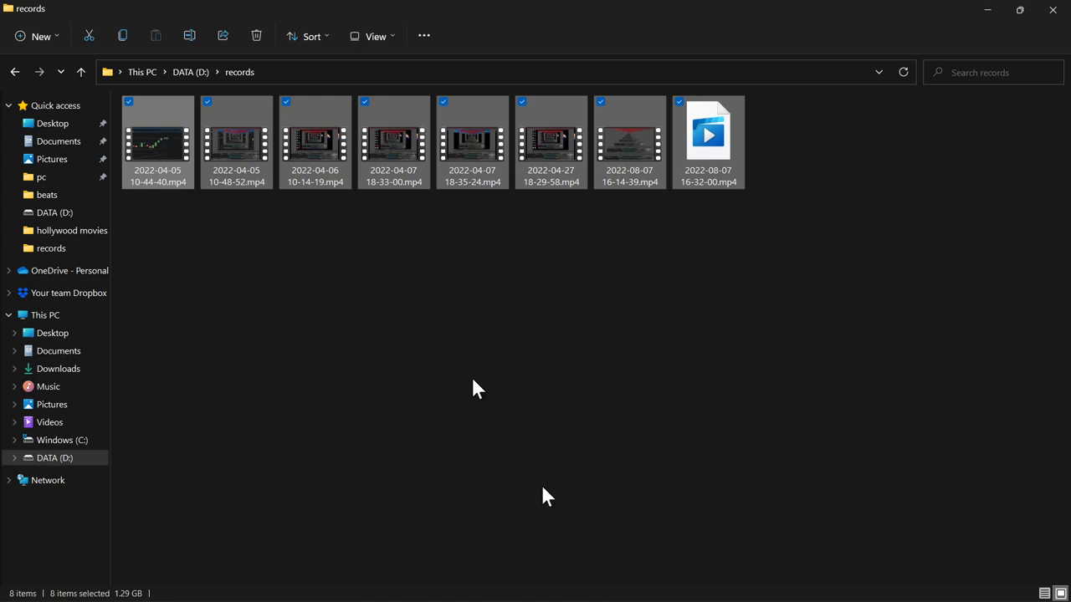
left_click(679, 102)
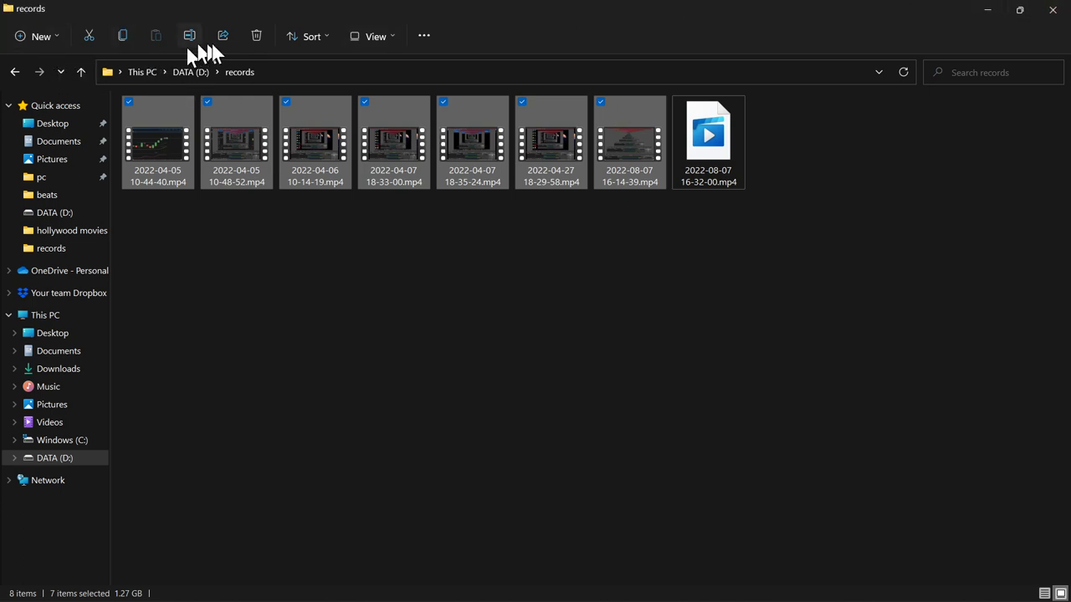
left_click(255, 36)
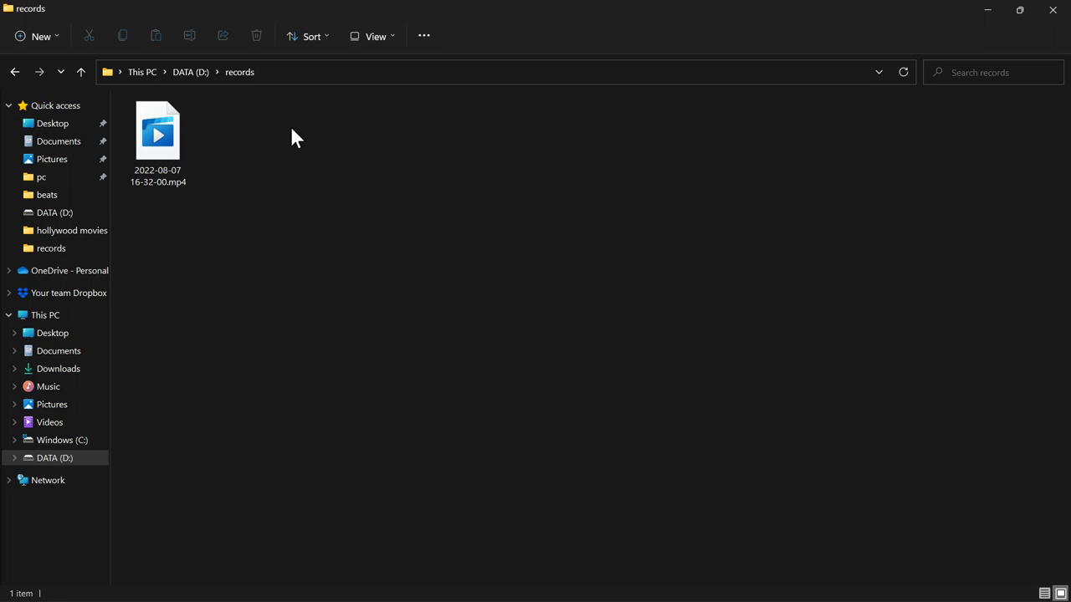
Take the records window out of full screen, move it clear of the desktop icons and make it taller
left_click(1020, 10)
left_click_drag(408, 266, 659, 70)
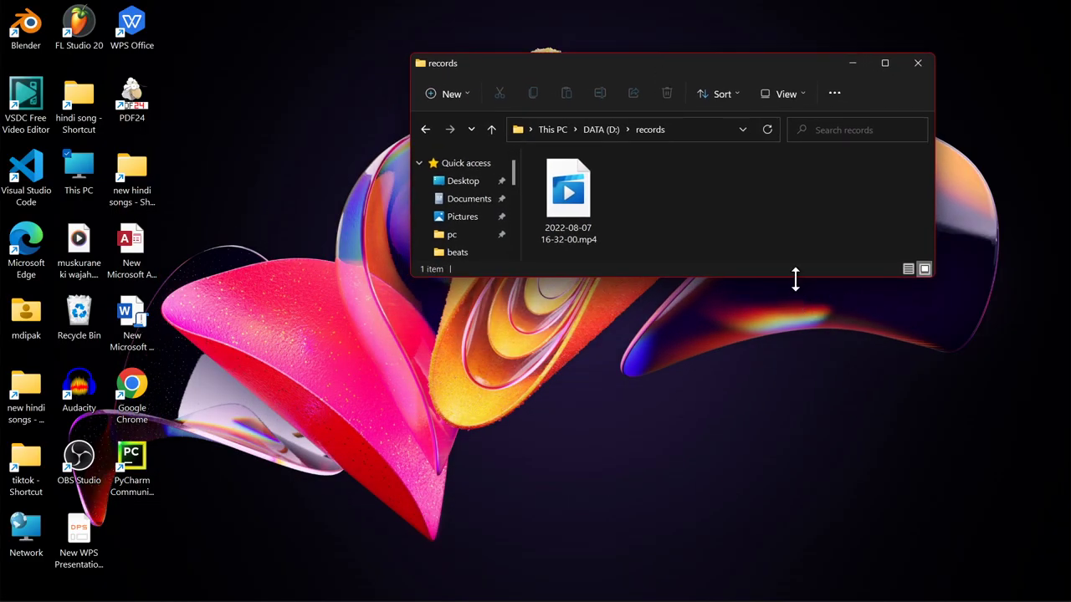
left_click_drag(795, 277, 804, 481)
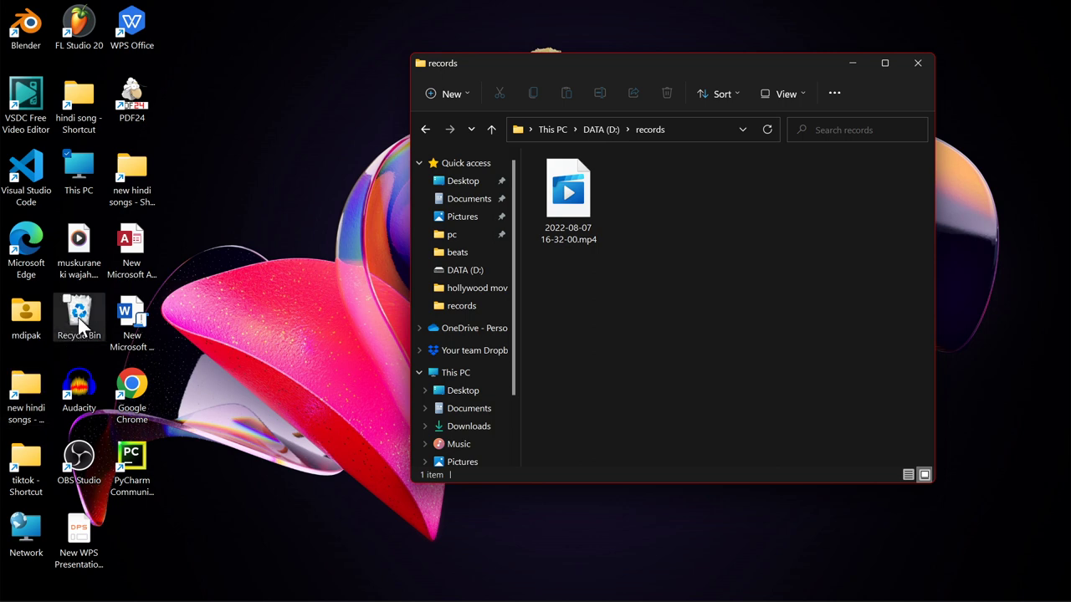
Move the Recycle Bin icon beside This PC on the desktop and open the Recycle Bin
left_click_drag(77, 317, 266, 190)
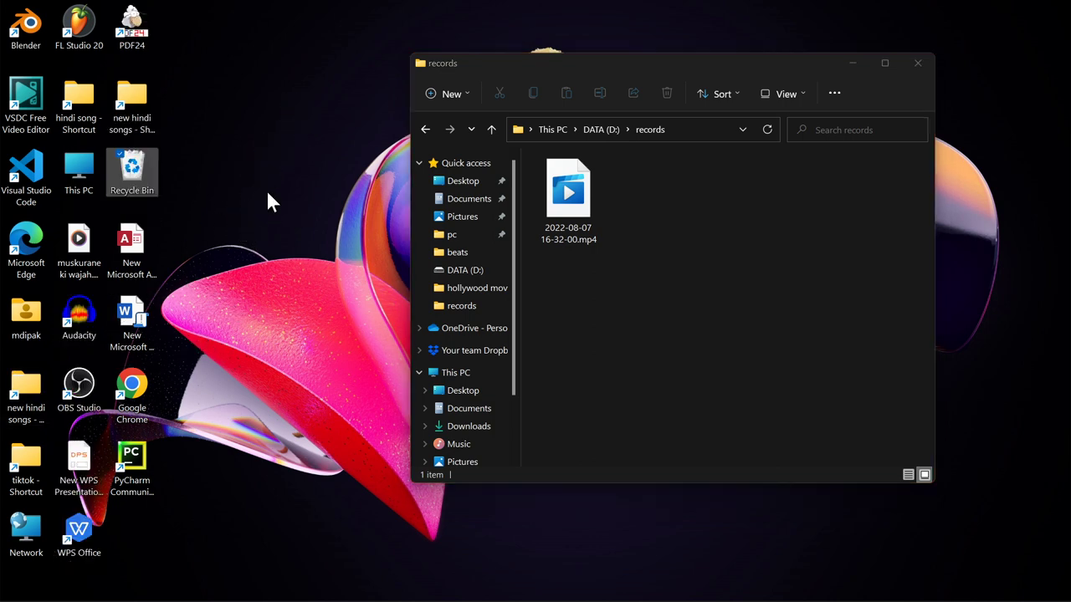
double_click(134, 176)
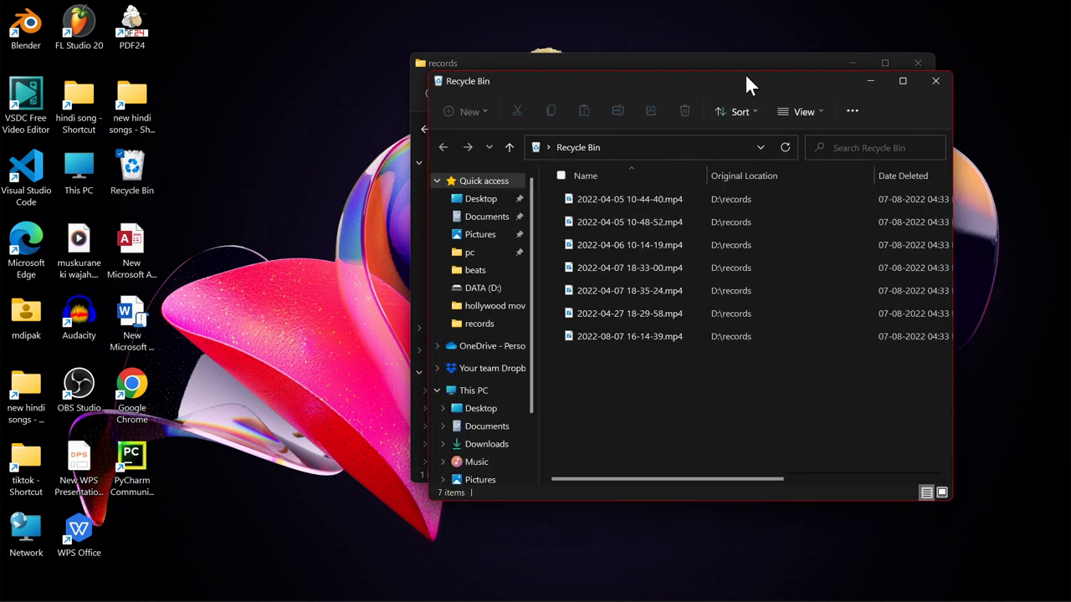
Arrange the Recycle Bin and records windows side by side without overlap
left_click_drag(748, 84, 323, 134)
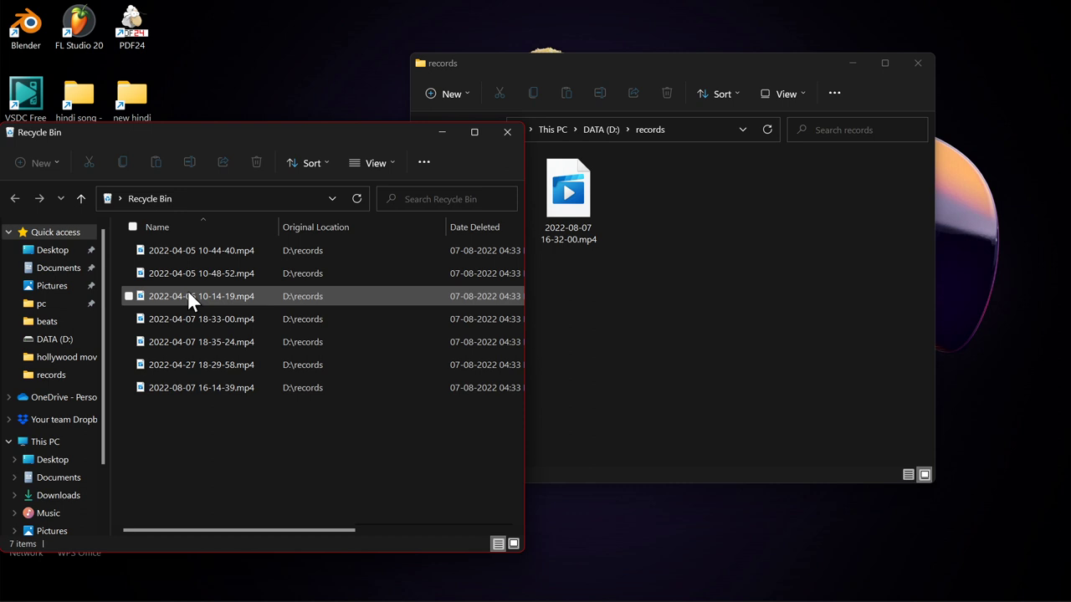
mouse_move(190, 296)
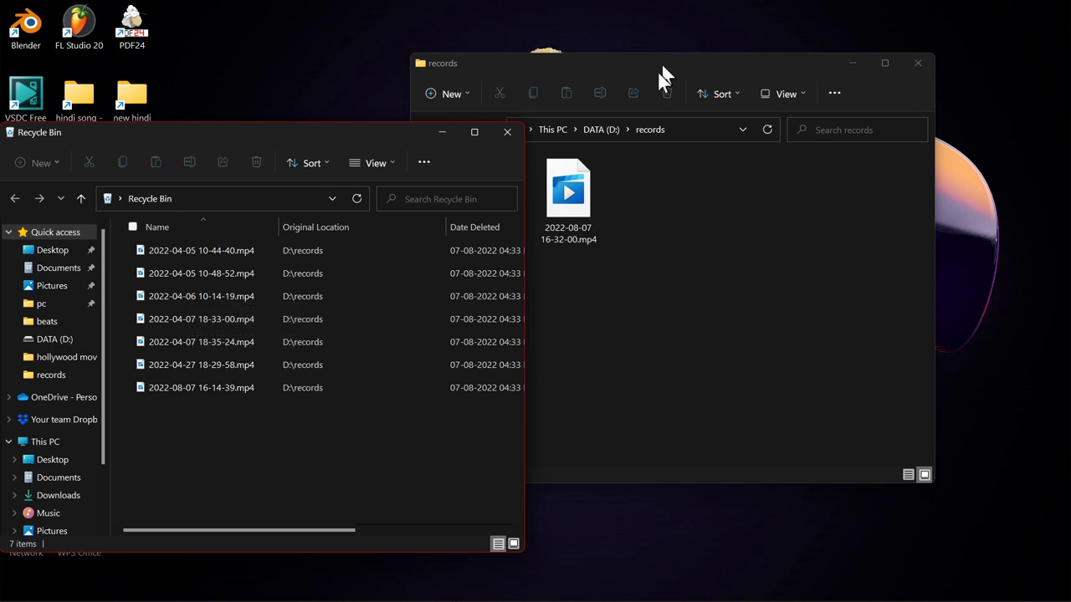
left_click_drag(657, 72, 783, 133)
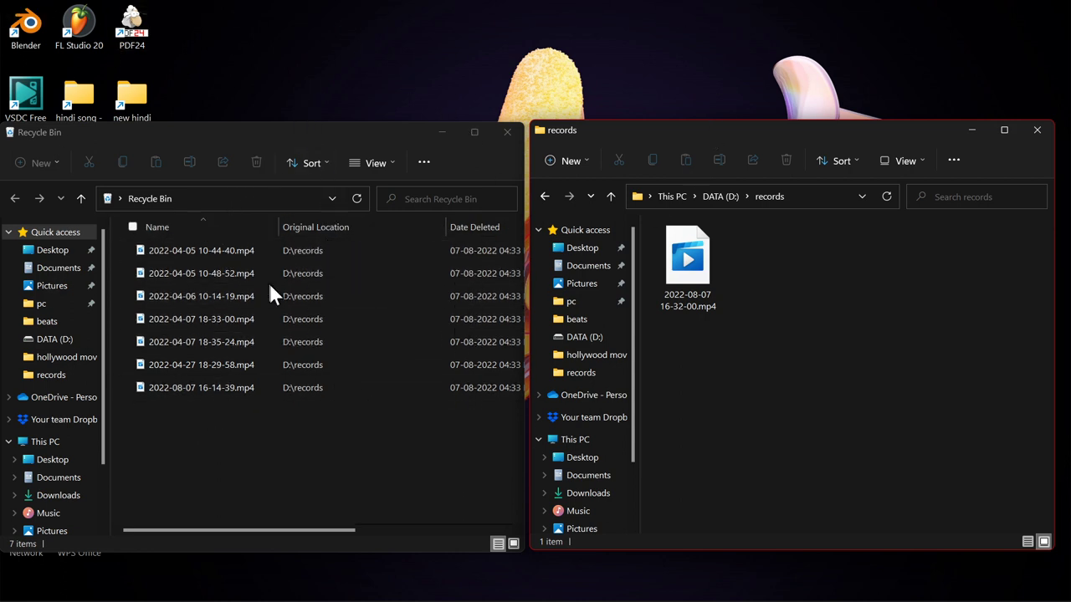
mouse_move(256, 132)
left_mouse_down()
mouse_move(234, 285)
mouse_move(251, 368)
mouse_move(261, 144)
mouse_move(251, 130)
mouse_move(261, 116)
mouse_move(255, 130)
left_mouse_up()
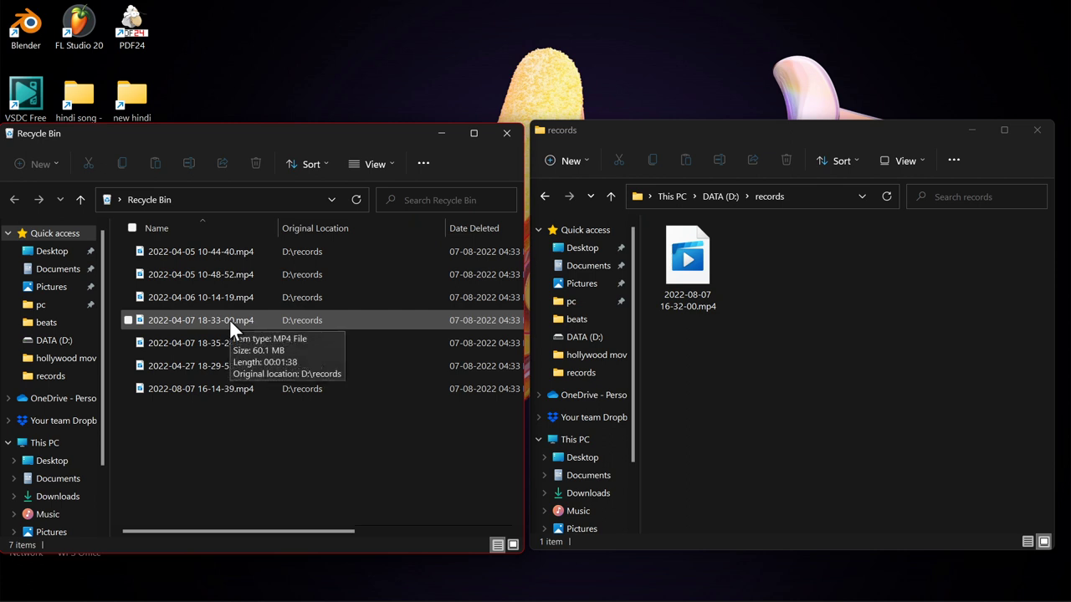
Select all seven deleted videos in the Recycle Bin and restore the selected items to D:\records
key("ctrl+a")
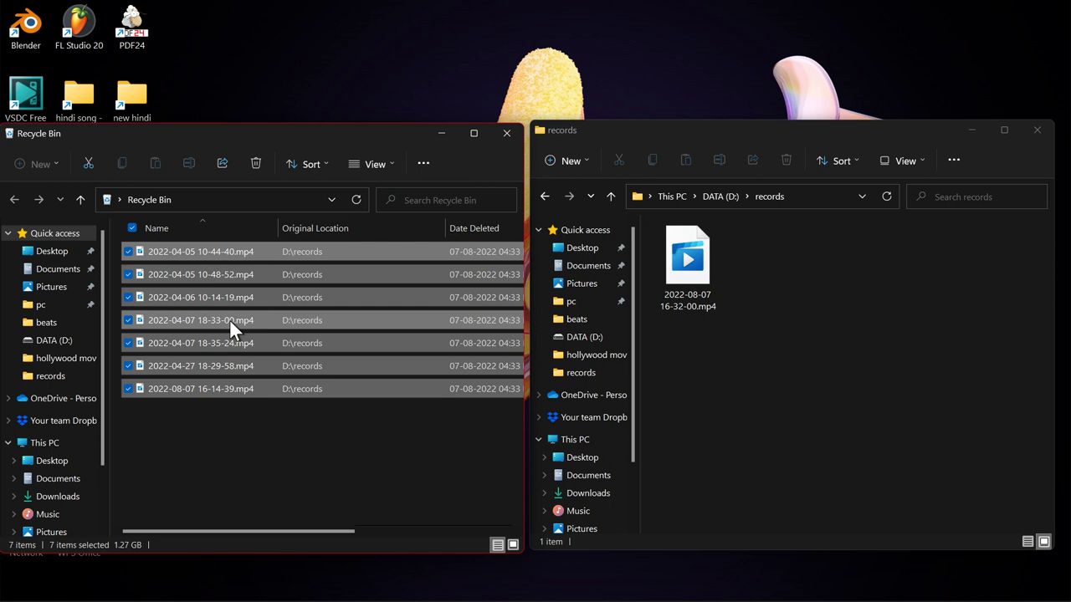
left_click(130, 251)
left_click(128, 274)
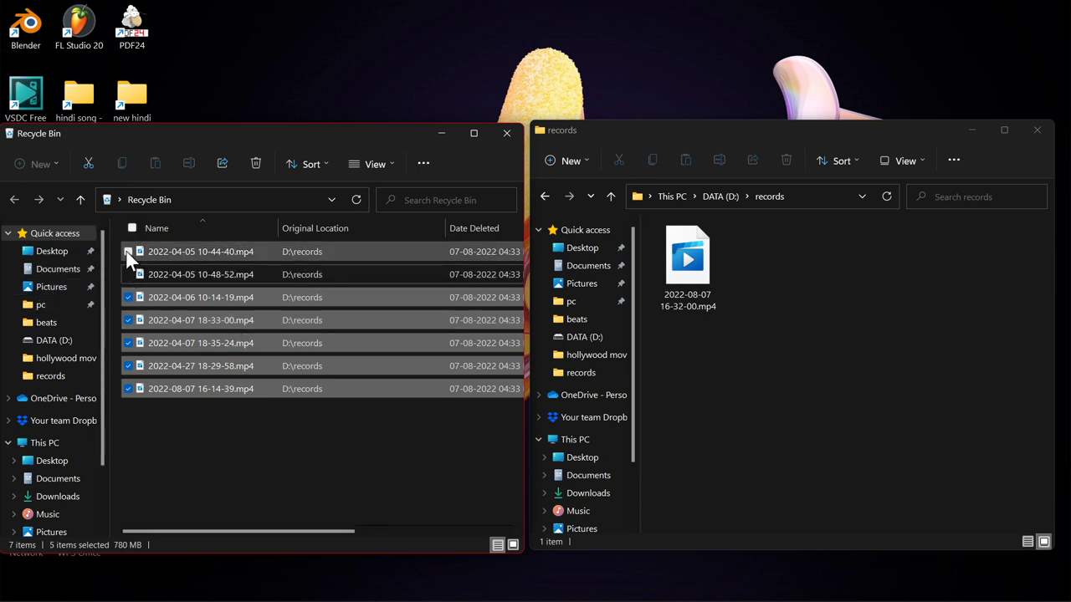
left_click(128, 251)
left_click(127, 273)
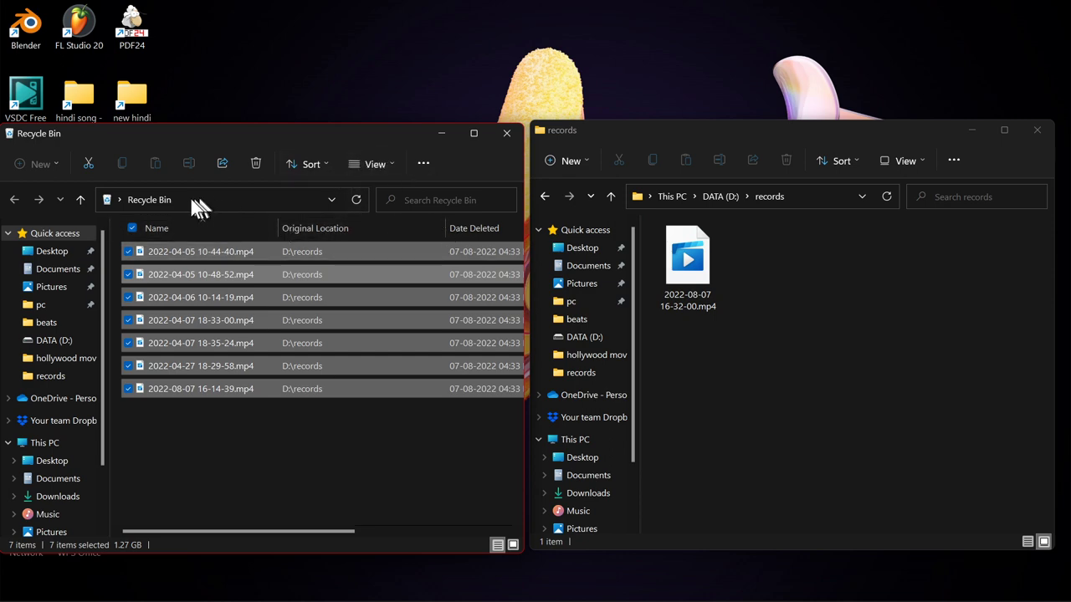
left_click(473, 133)
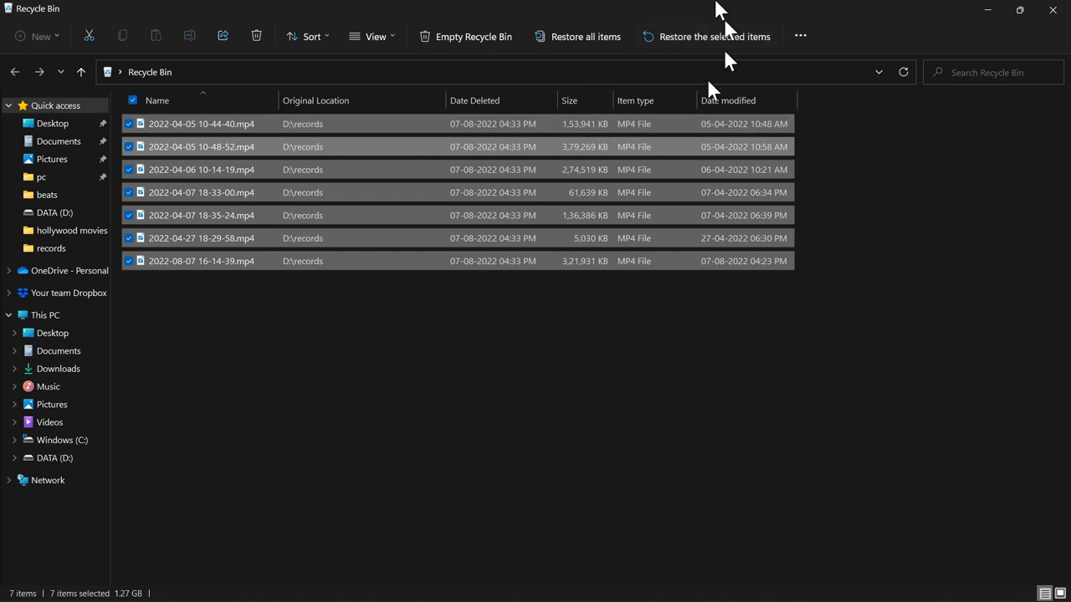
left_click(679, 37)
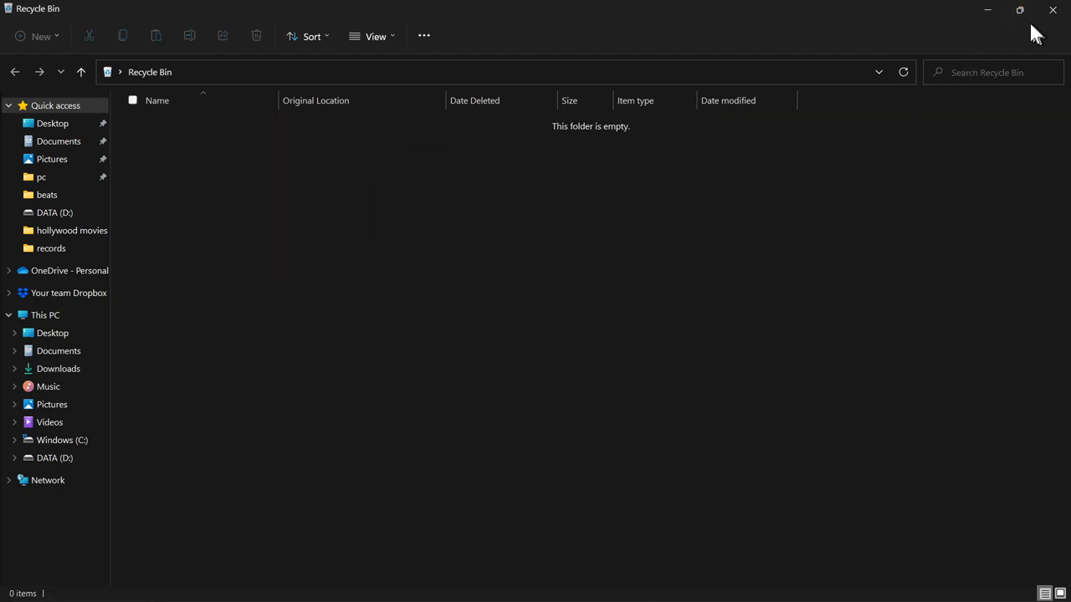
Return the Recycle Bin window to its smaller size, then maximize the records window and select the seven restored videos
left_click(1019, 9)
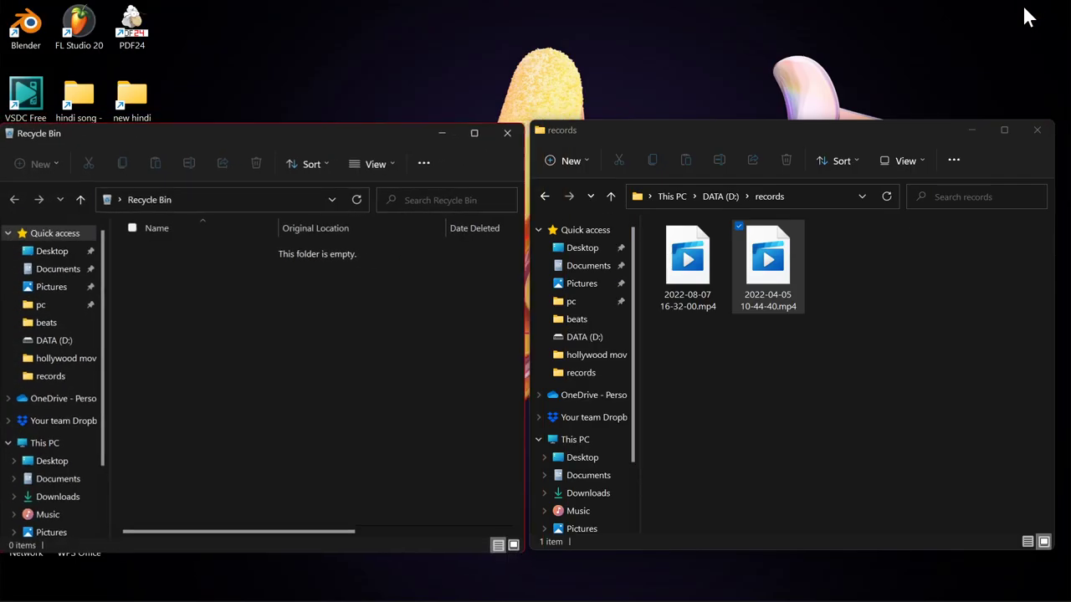
left_click(1003, 131)
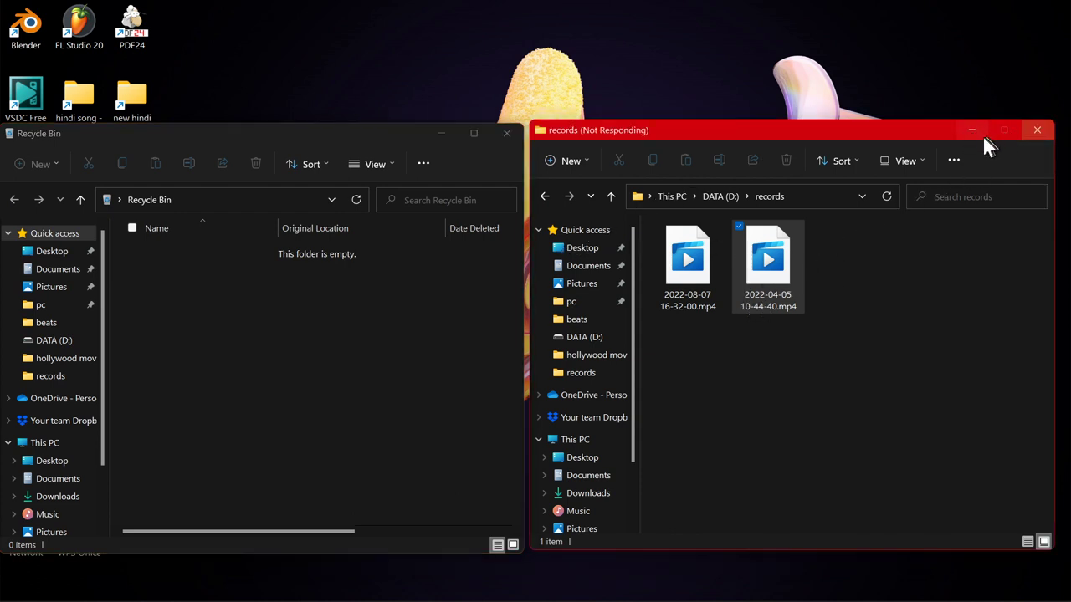
left_click_drag(807, 127, 570, 92)
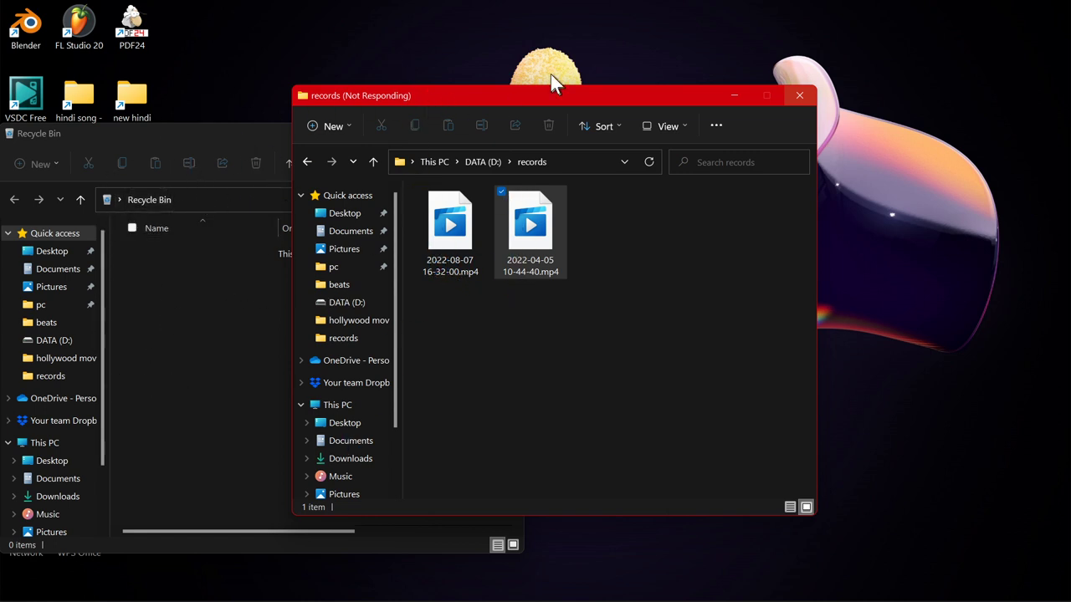
left_click(766, 97)
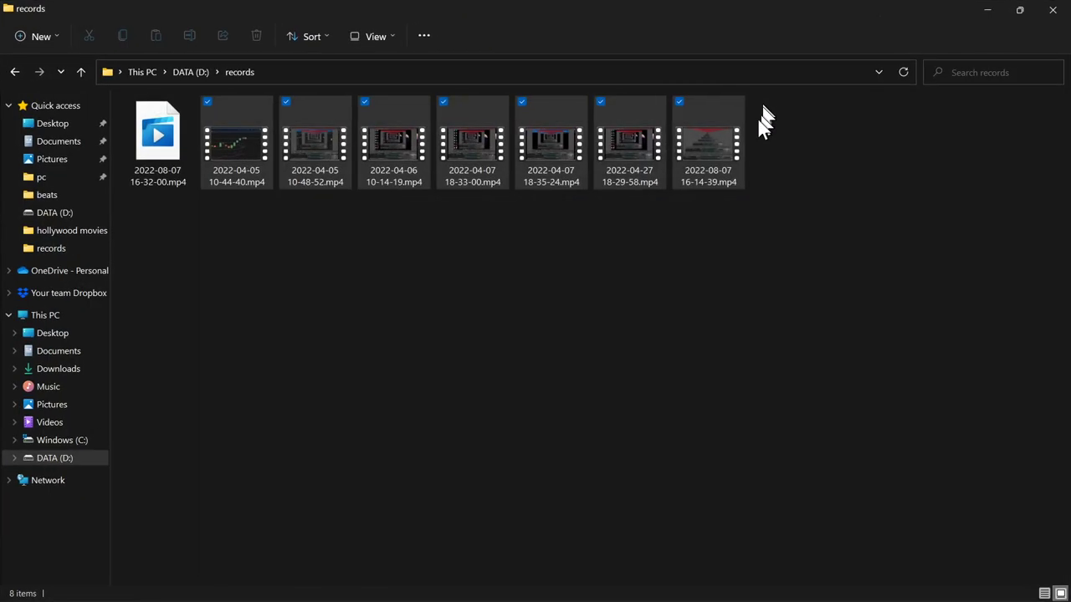
left_click(515, 291)
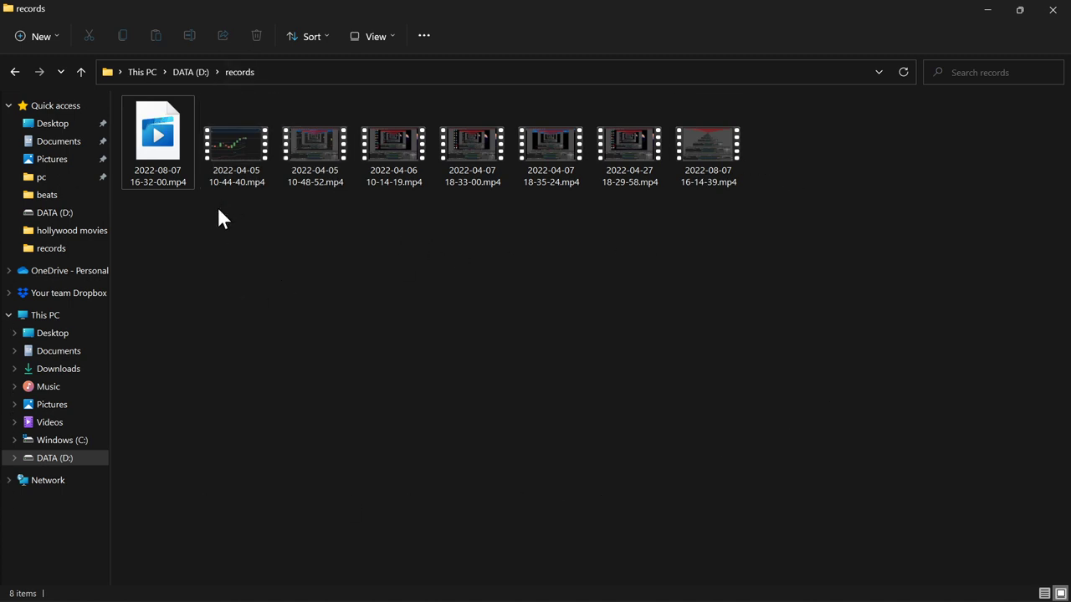
left_click_drag(218, 209, 756, 150)
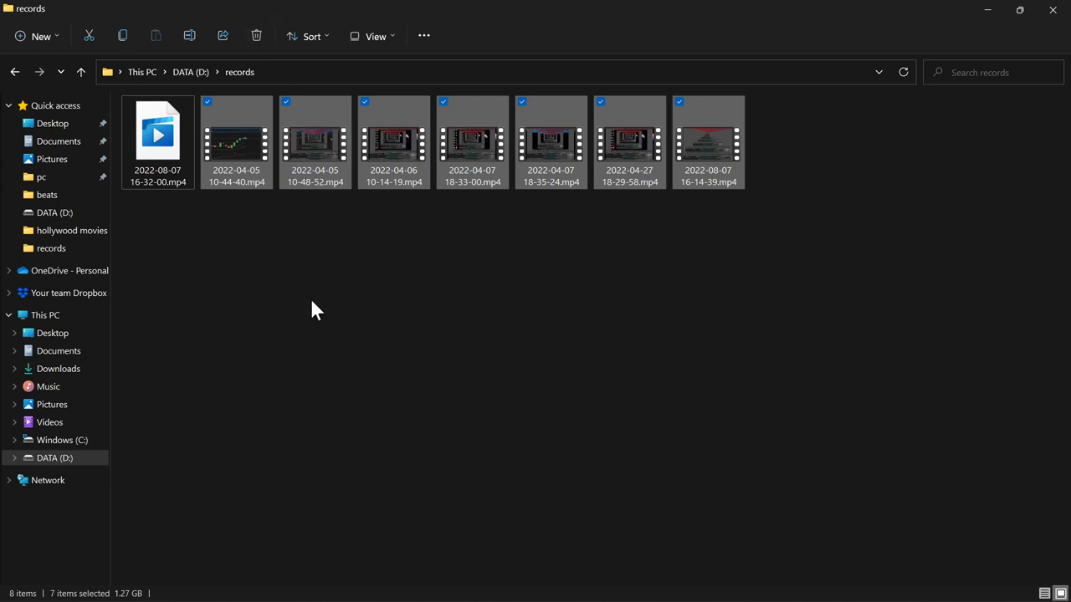
left_click(253, 165)
double_click(253, 164)
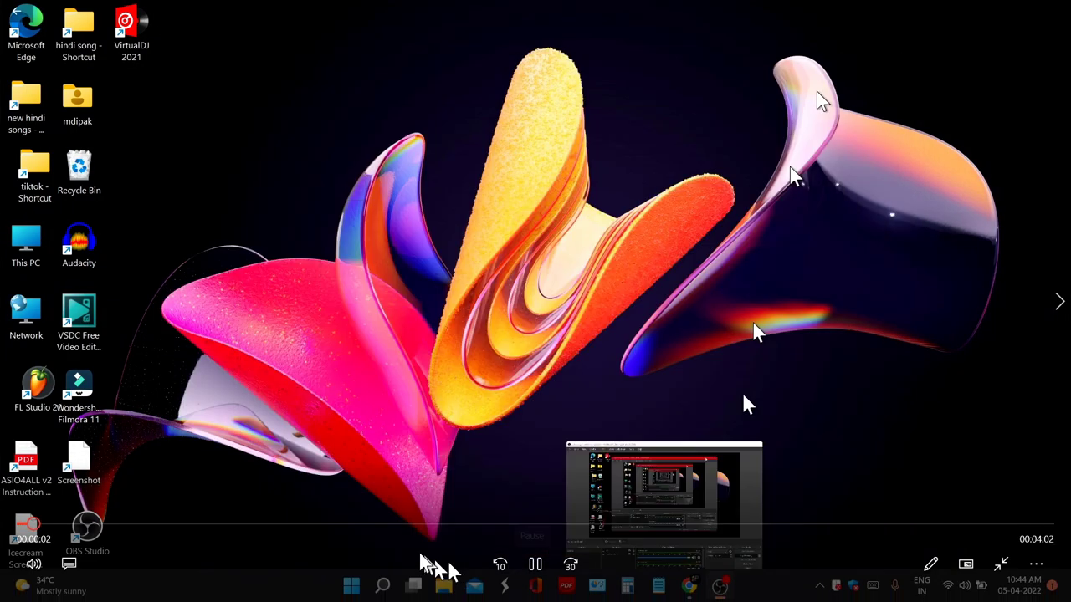
left_click(379, 523)
left_click(494, 524)
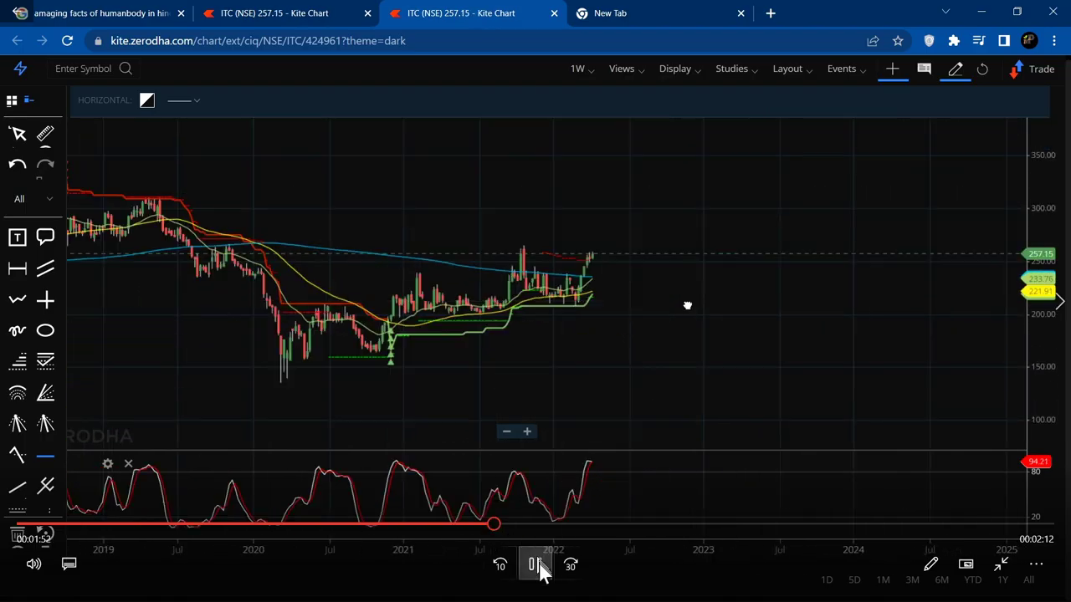
left_click(536, 566)
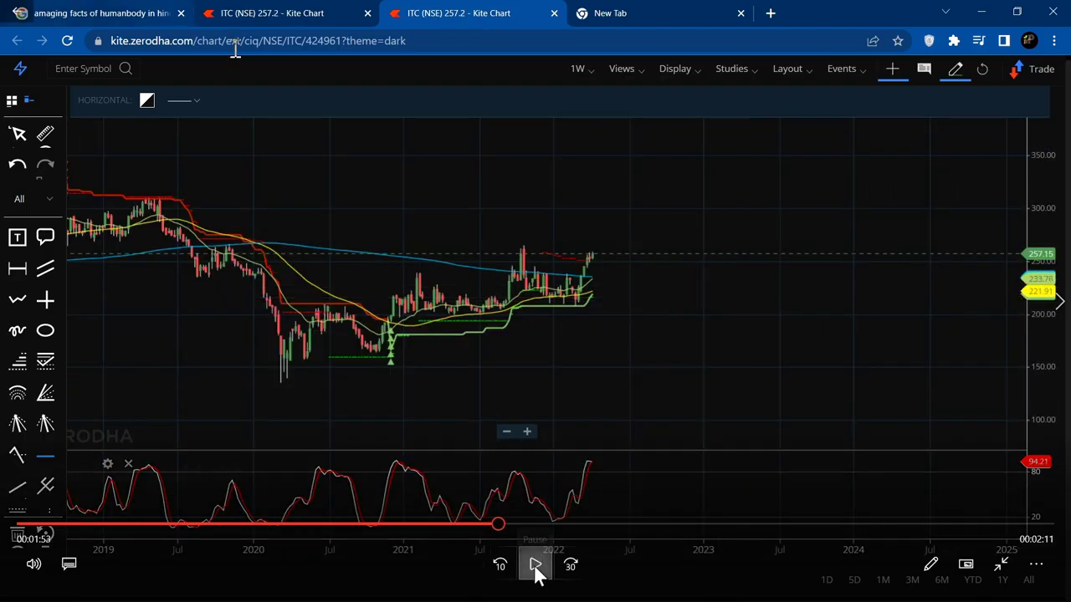
left_click(1053, 10)
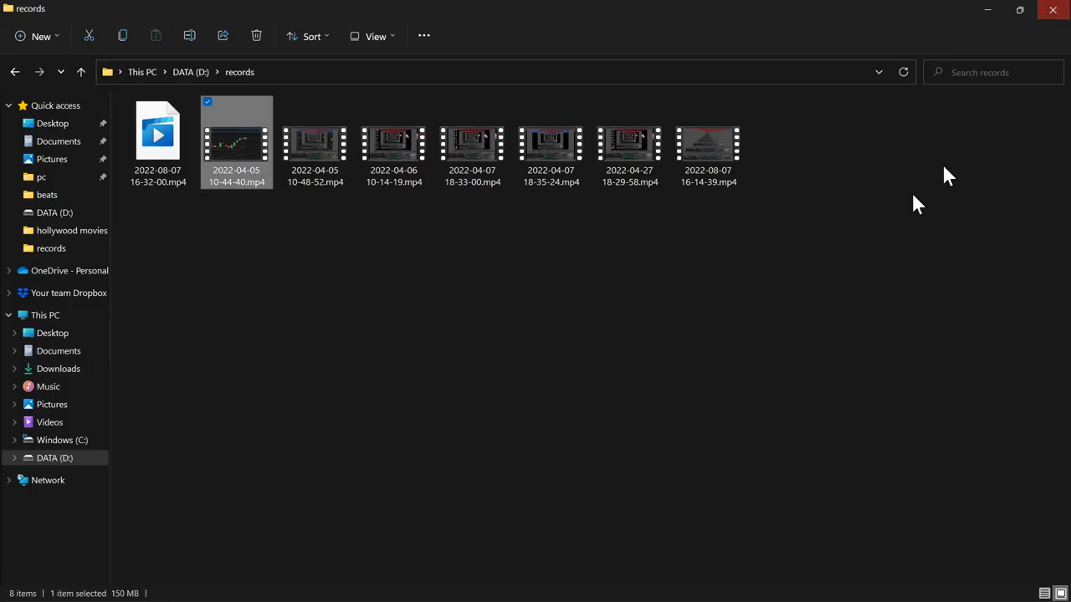
left_click(194, 218)
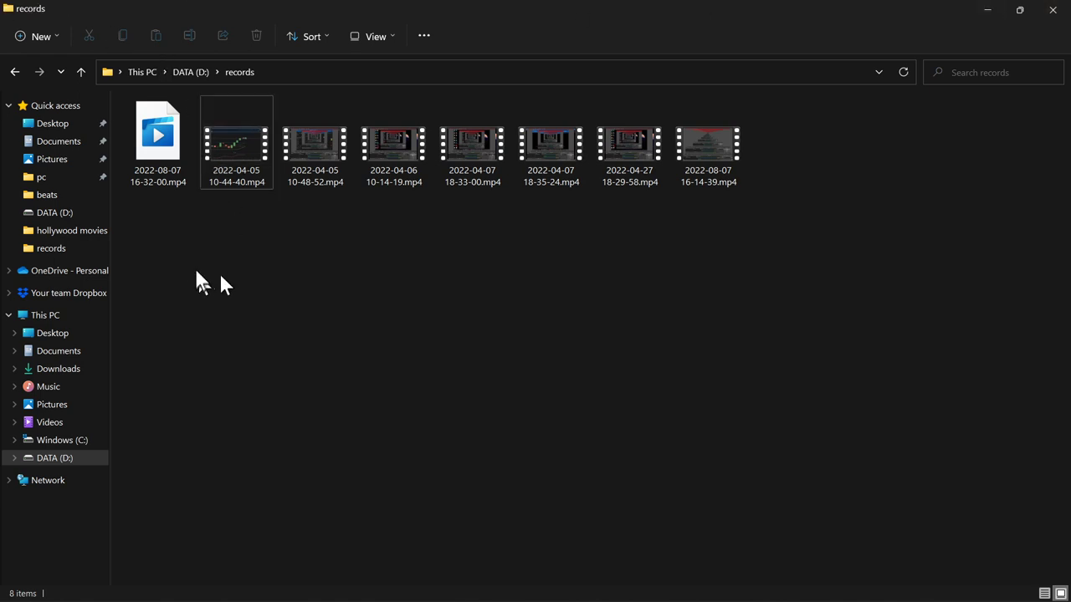
left_click_drag(206, 269, 263, 157)
left_click_drag(577, 134, 753, 114)
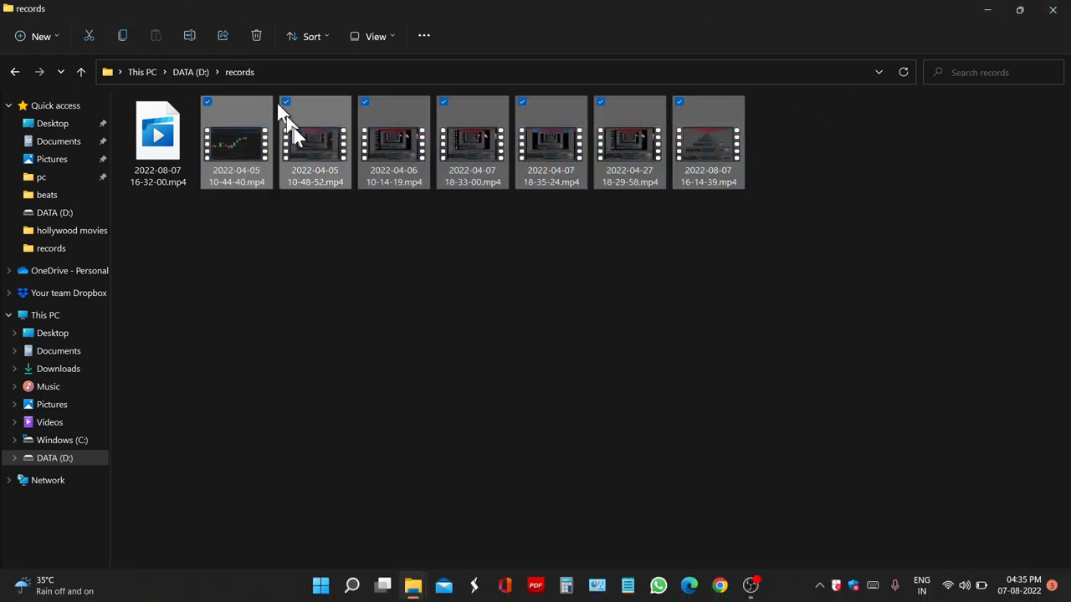
left_click(258, 35)
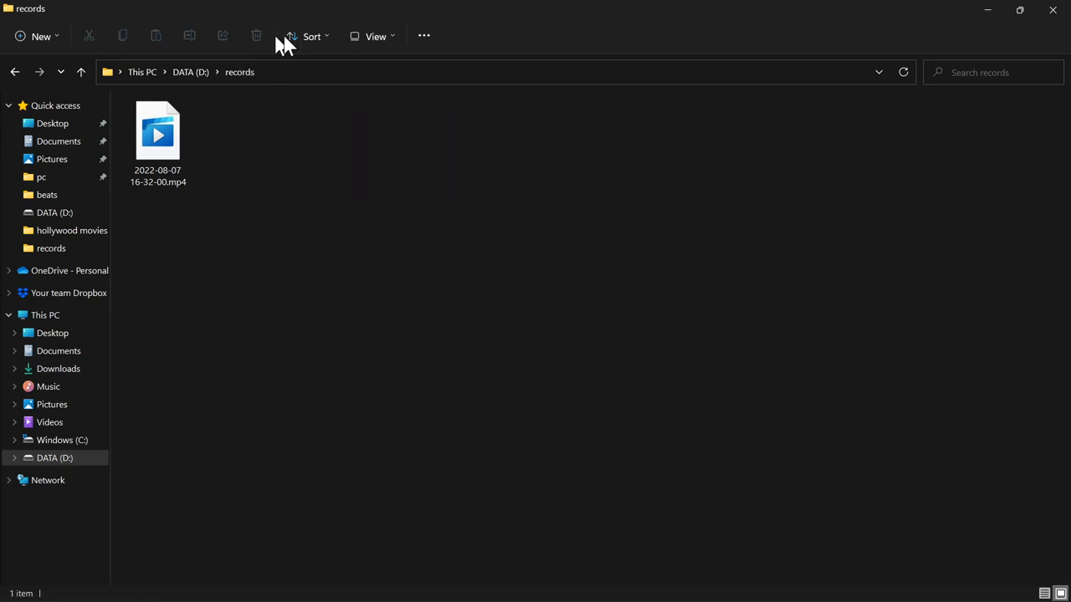
Close the records folder window and the Recycle Bin window
left_click(1054, 10)
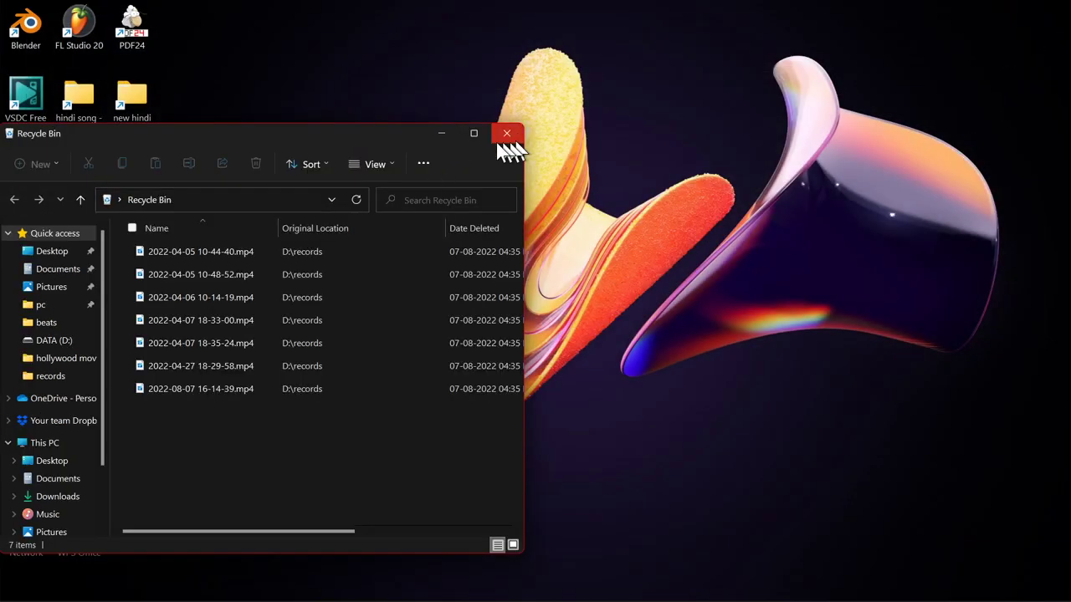
left_click_drag(375, 131, 705, 37)
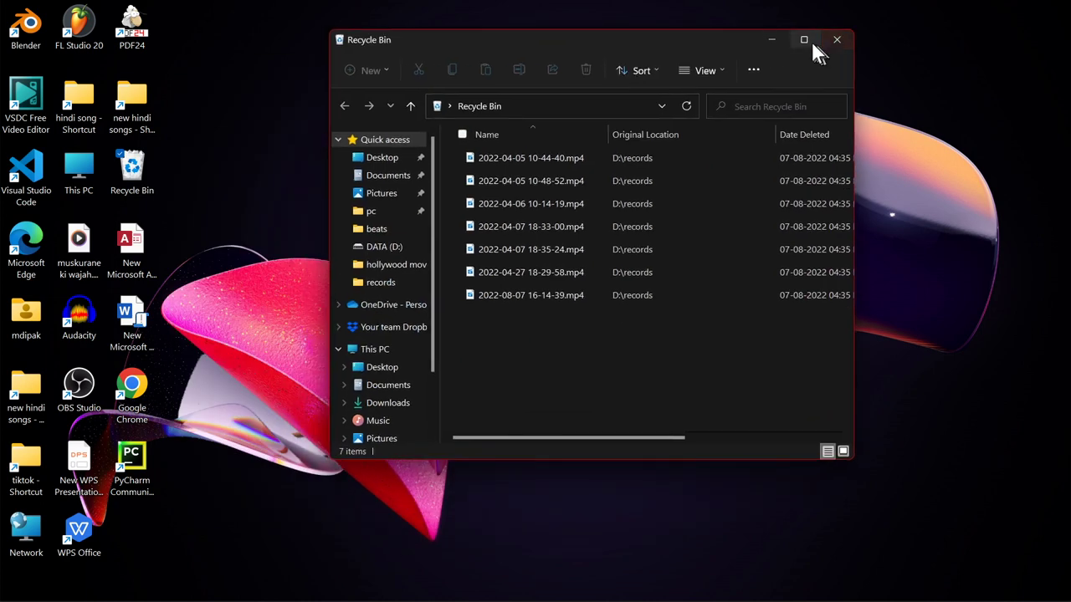
left_click(837, 39)
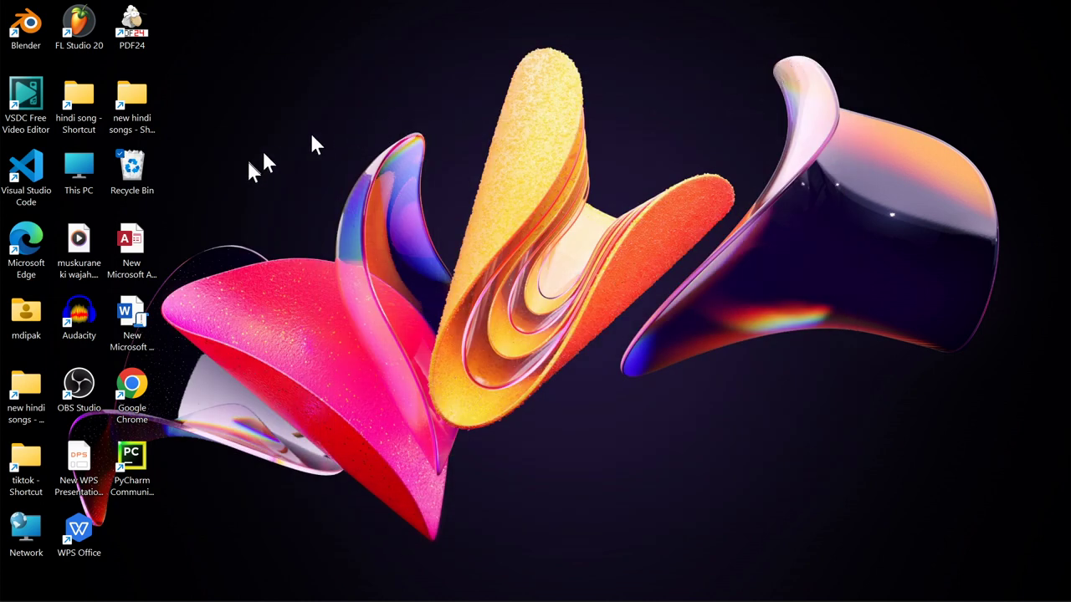
Empty the Recycle Bin from the desktop and confirm the permanent deletion of its contents
right_click(132, 166)
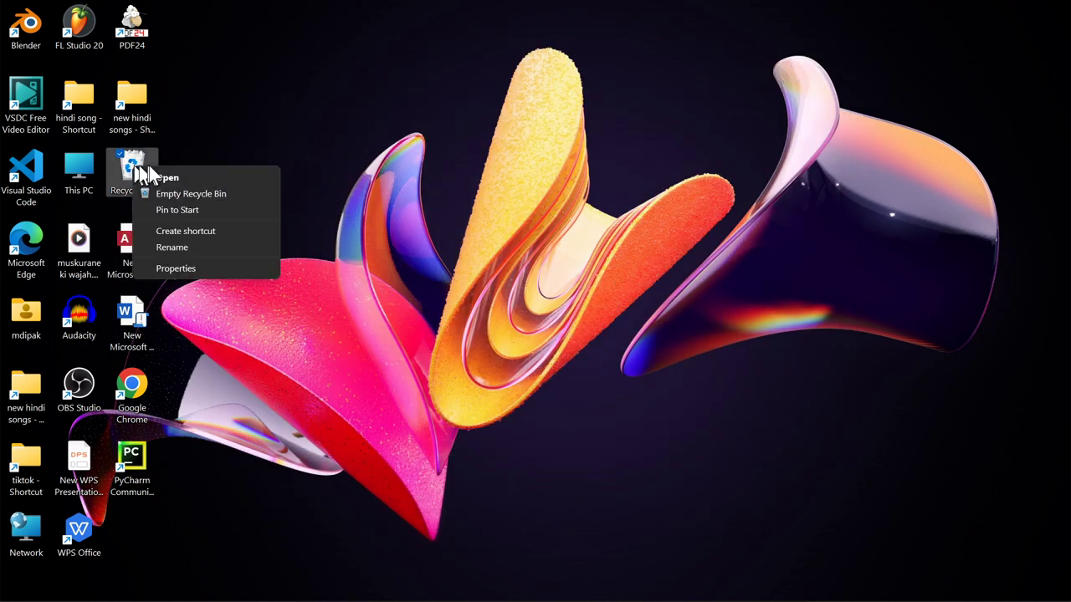
left_click(208, 195)
left_click(586, 320)
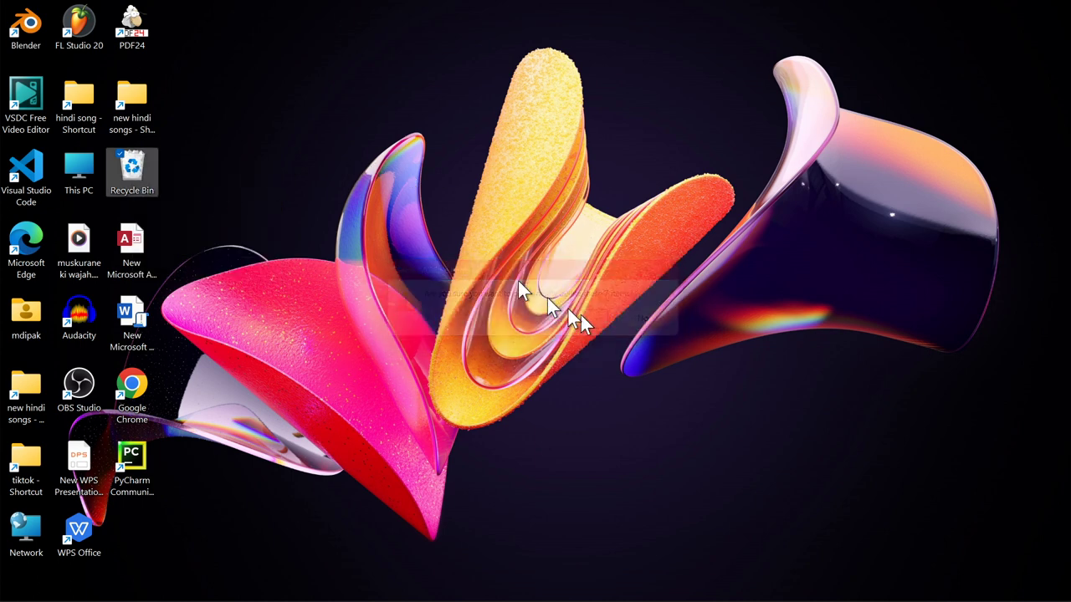
Refresh the desktop four times in a row
right_click(425, 209)
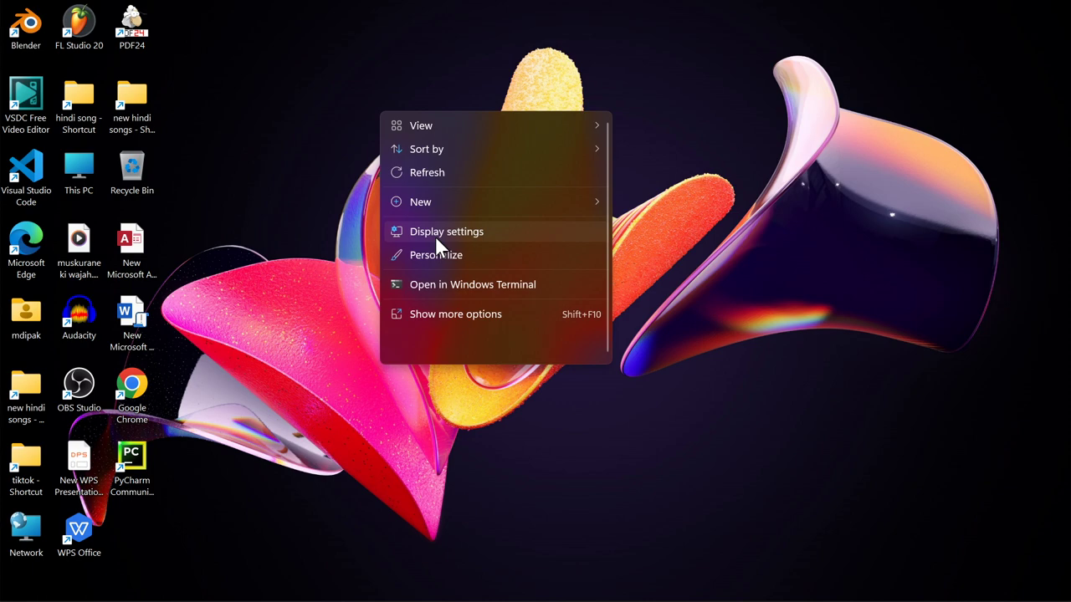
left_click(437, 173)
right_click(334, 101)
left_click(381, 171)
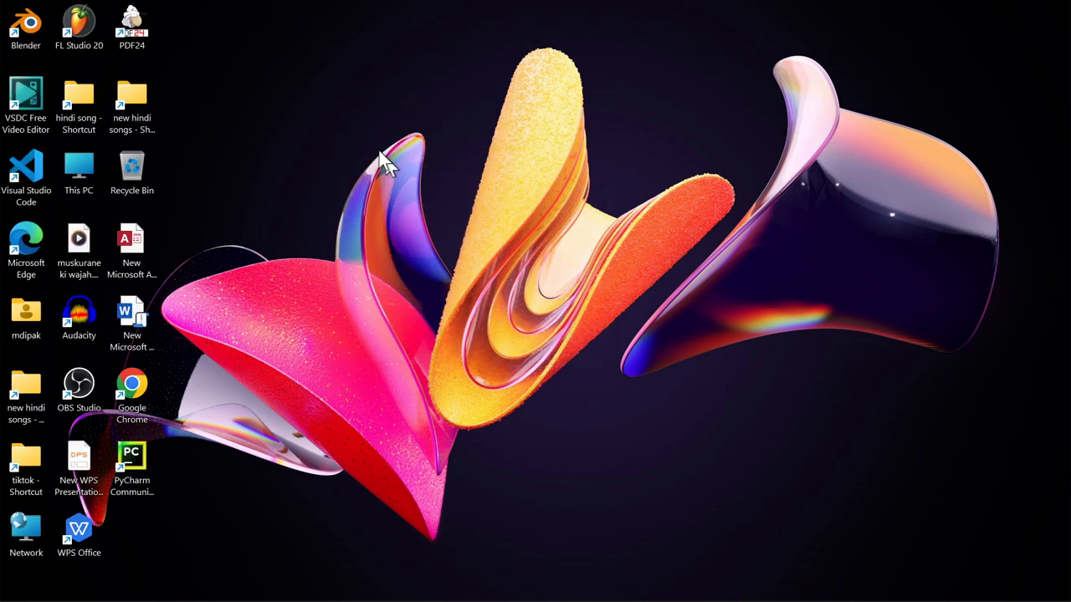
right_click(335, 89)
left_click(384, 161)
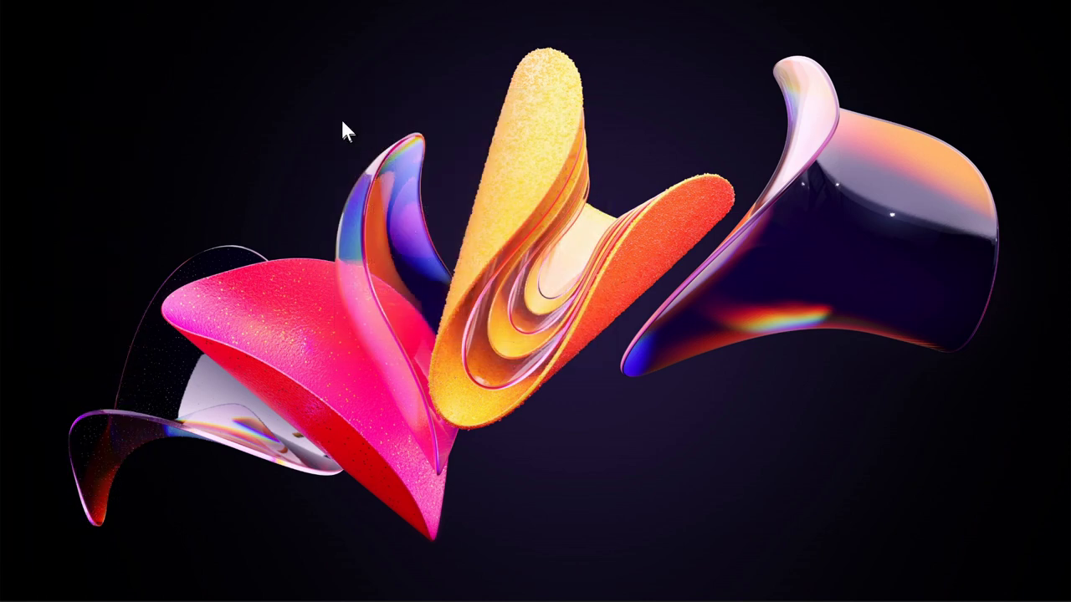
right_click(345, 123)
left_click(392, 181)
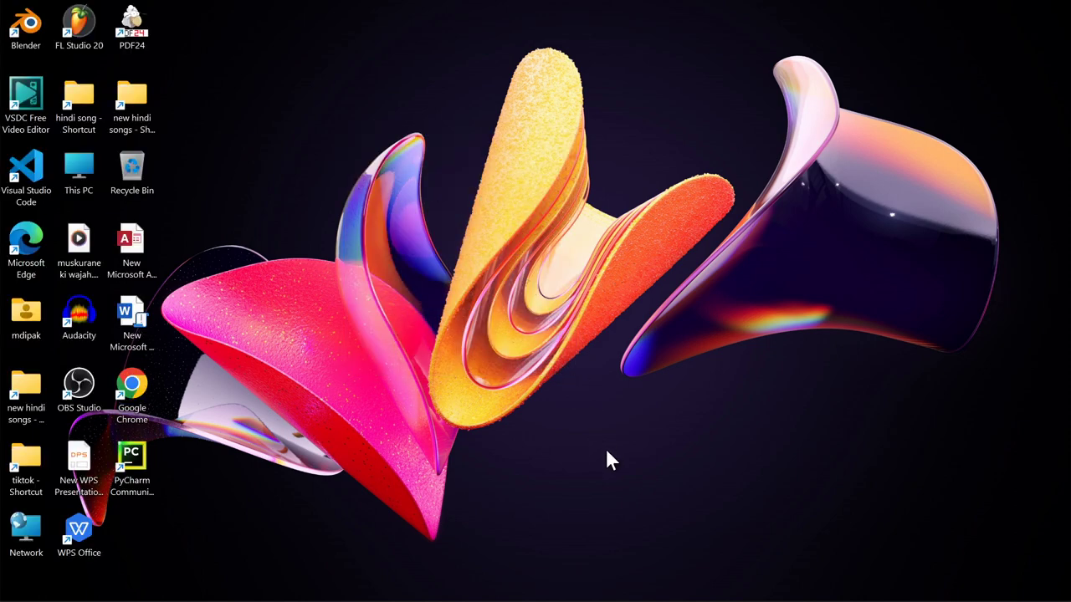
Switch to OBS Studio and stop the running screen recording
mouse_move(657, 598)
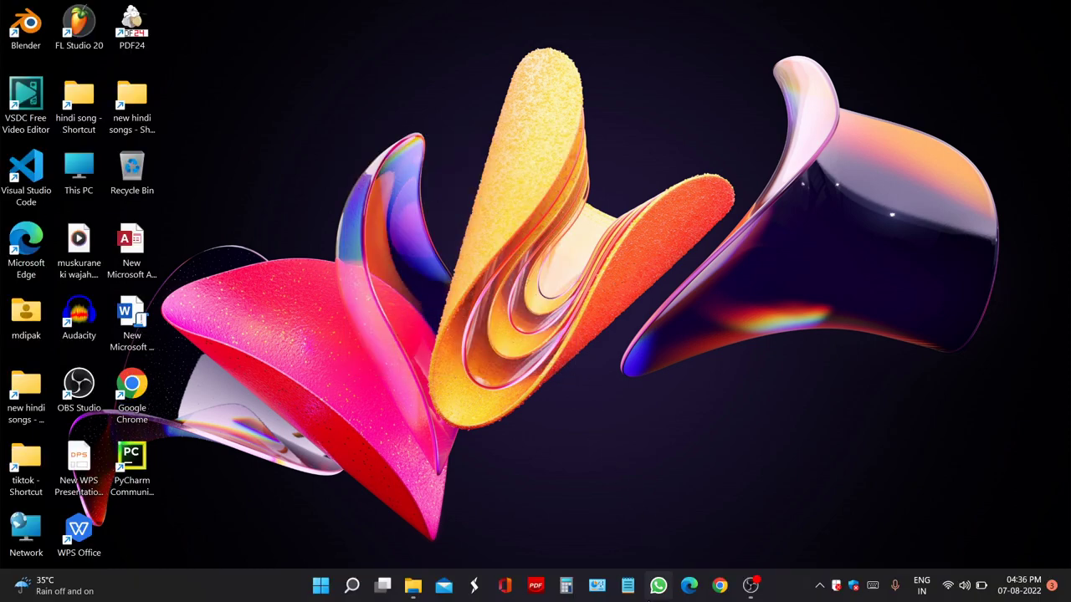
left_click(750, 591)
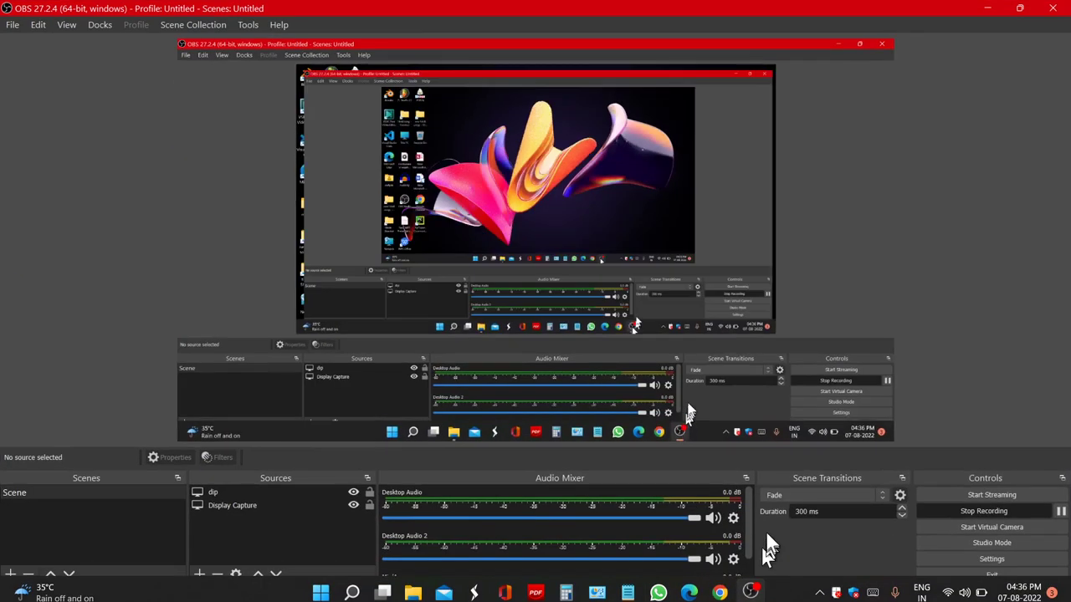
left_click(1006, 510)
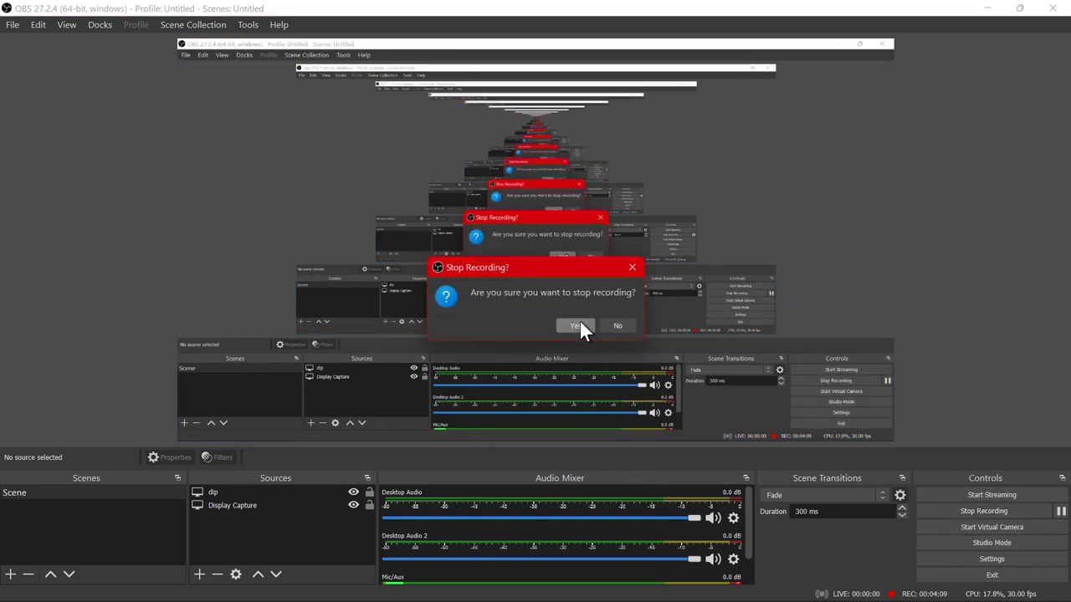